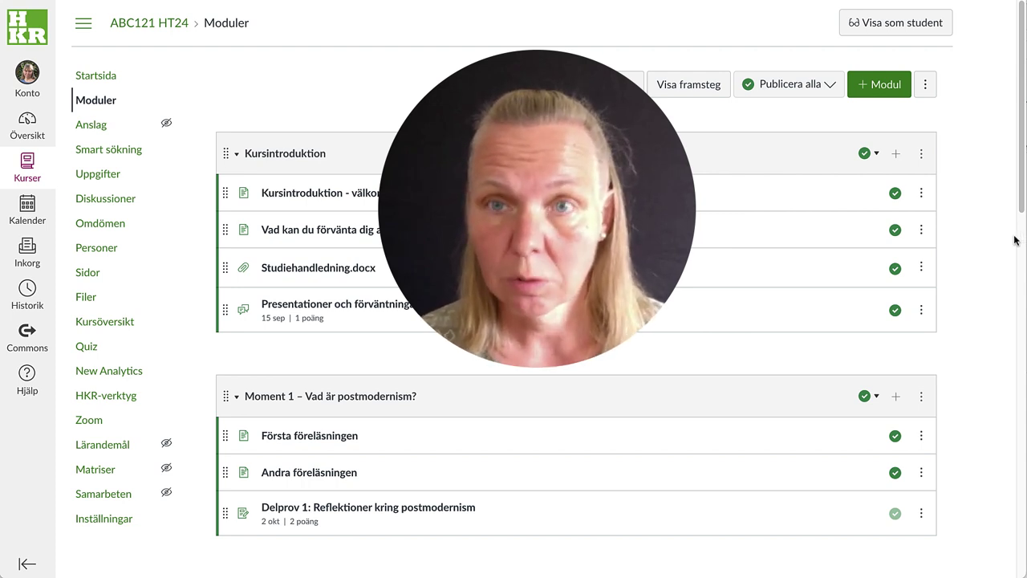
Step: Restrict the visibility of the Handledning module directly below Moment 4 from everyone to assigned individuals or sections (Tilldela till)
scroll(1007, 239, "down", 3)
scroll(1006, 239, "down", 12)
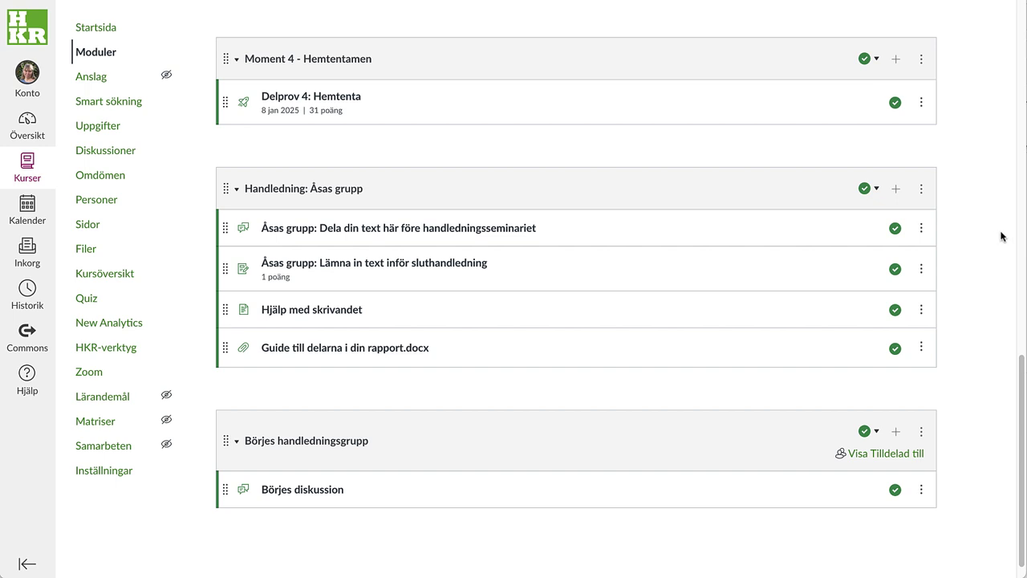
left_click(922, 190)
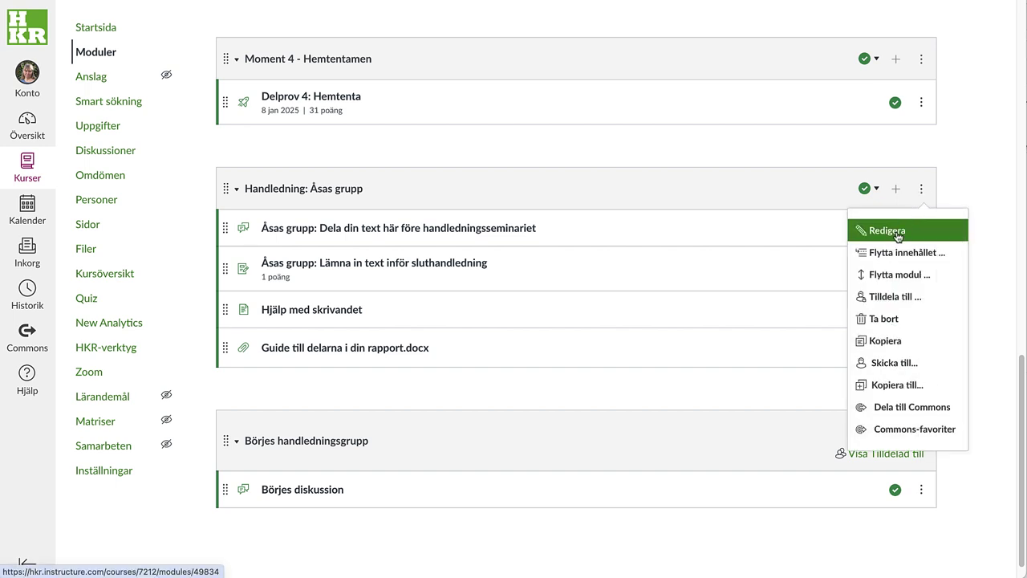
left_click(886, 296)
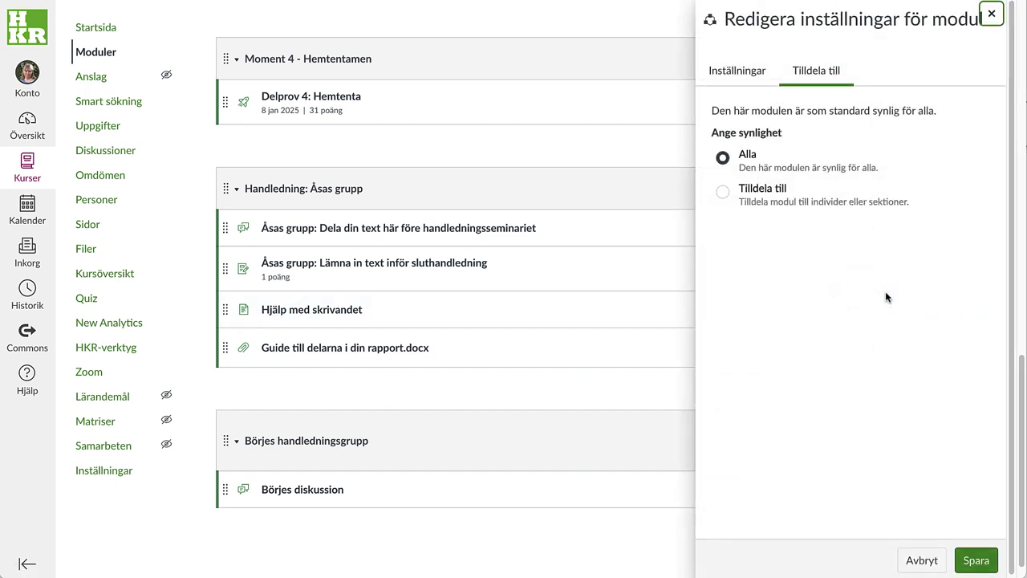
left_click(723, 193)
Step: Assign the Handledning module to three individual test students by name and save the module settings
left_click(761, 236)
type("janne")
left_click(810, 284)
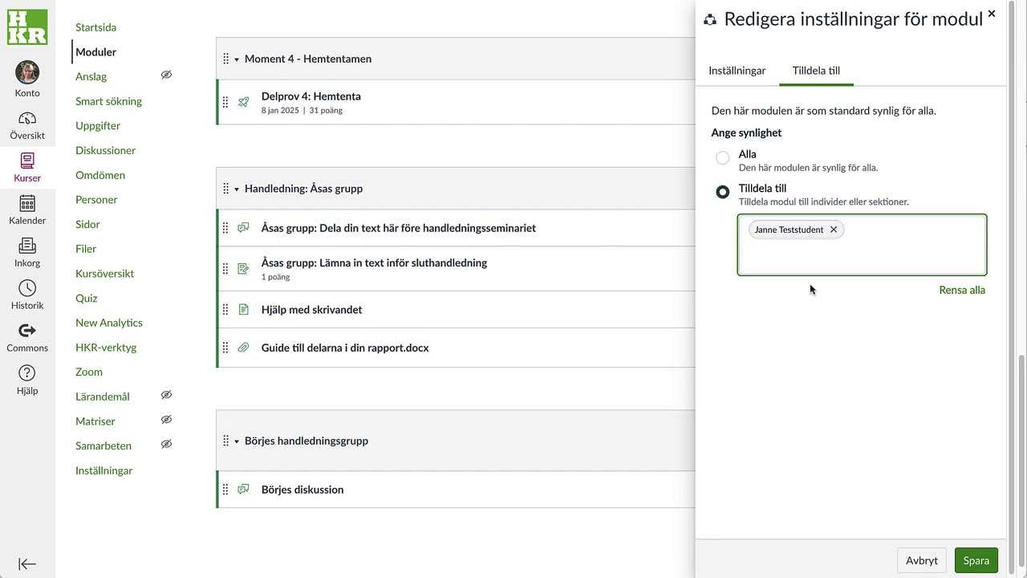
type("Ingv")
left_click(820, 313)
type("Fred")
left_click(814, 313)
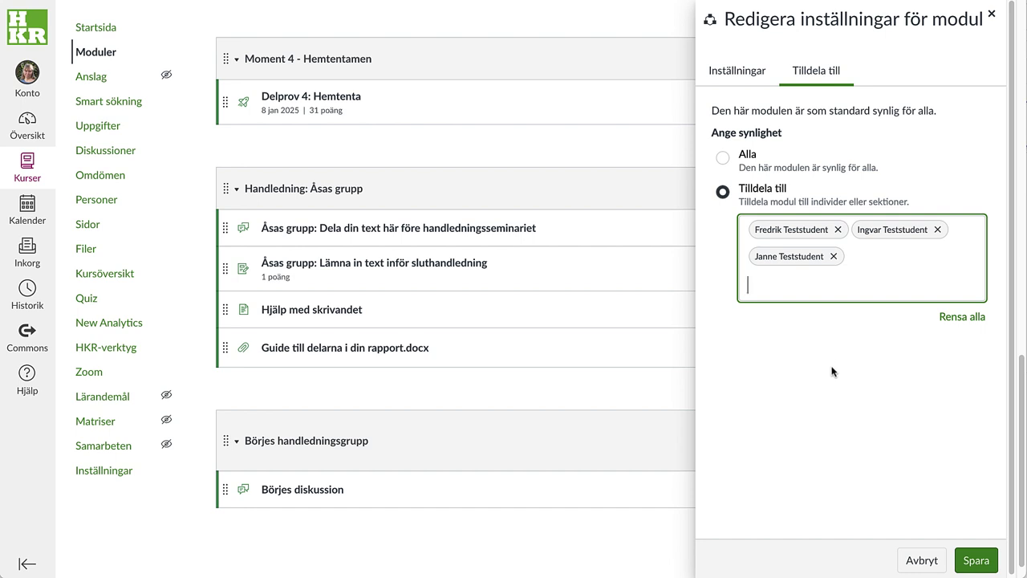
left_click(978, 561)
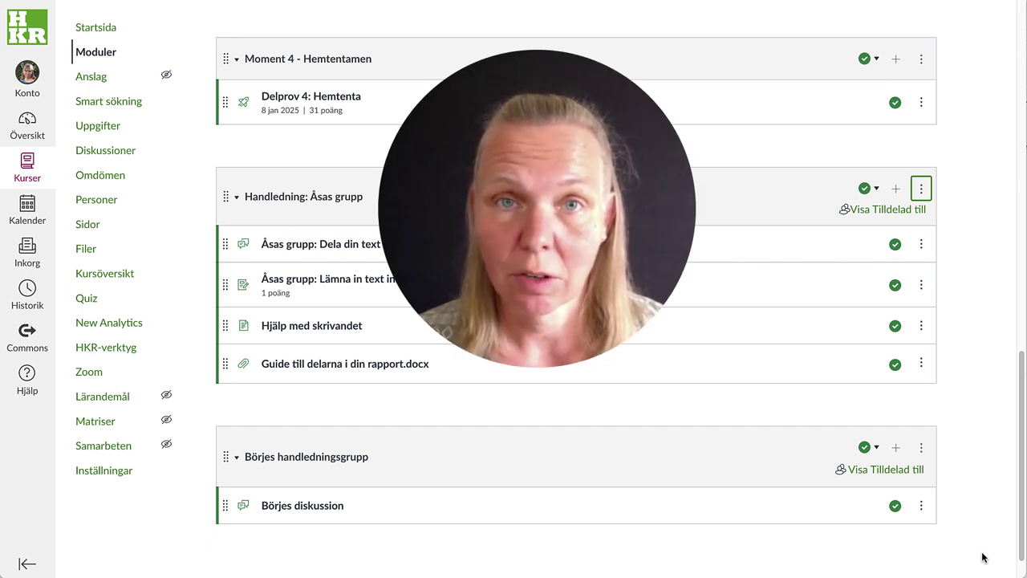
Step: Check who the text-sharing discussion for the supervision seminar in the Handledning module is assigned to
left_click(521, 246)
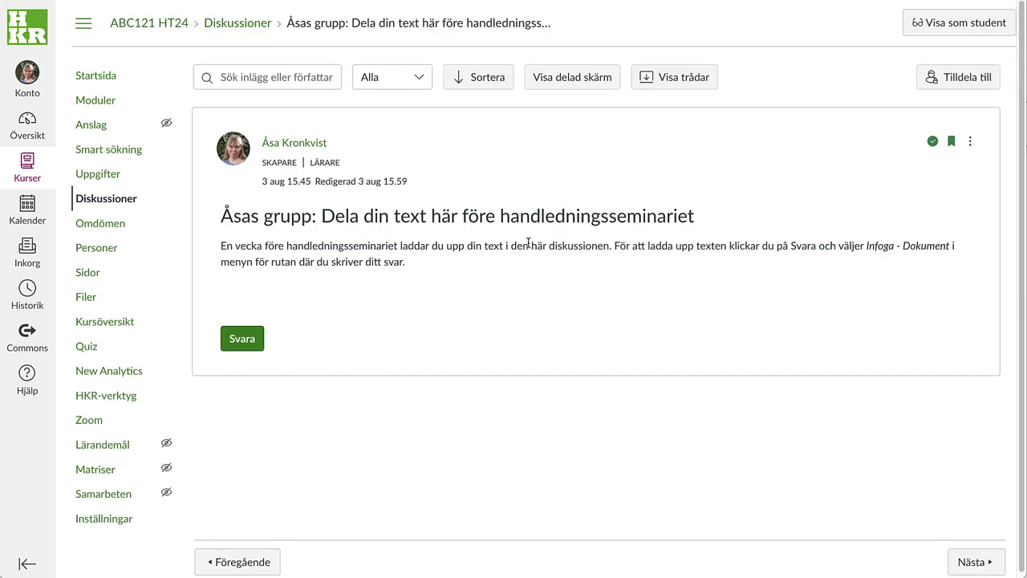
left_click(940, 83)
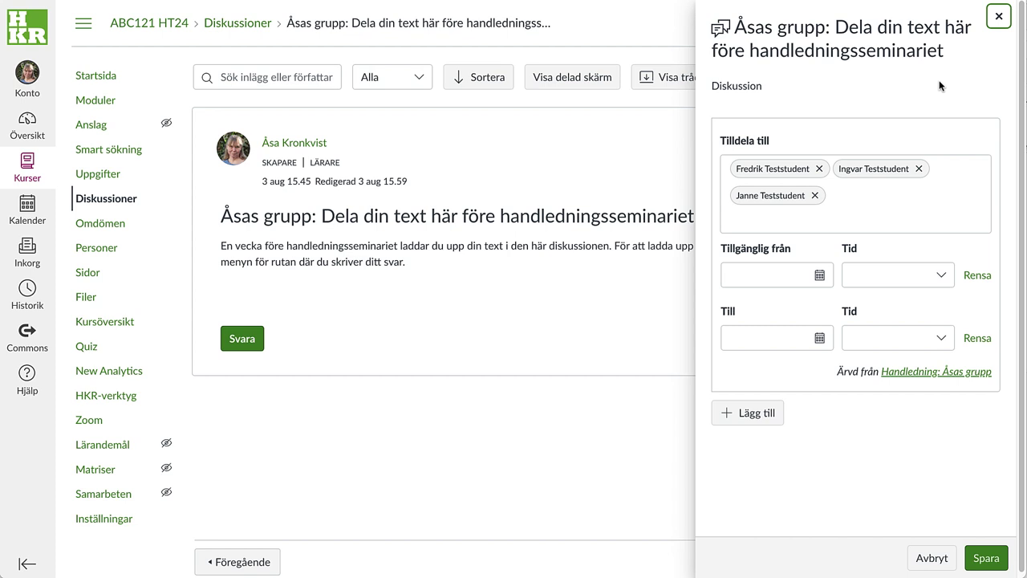
left_click(933, 563)
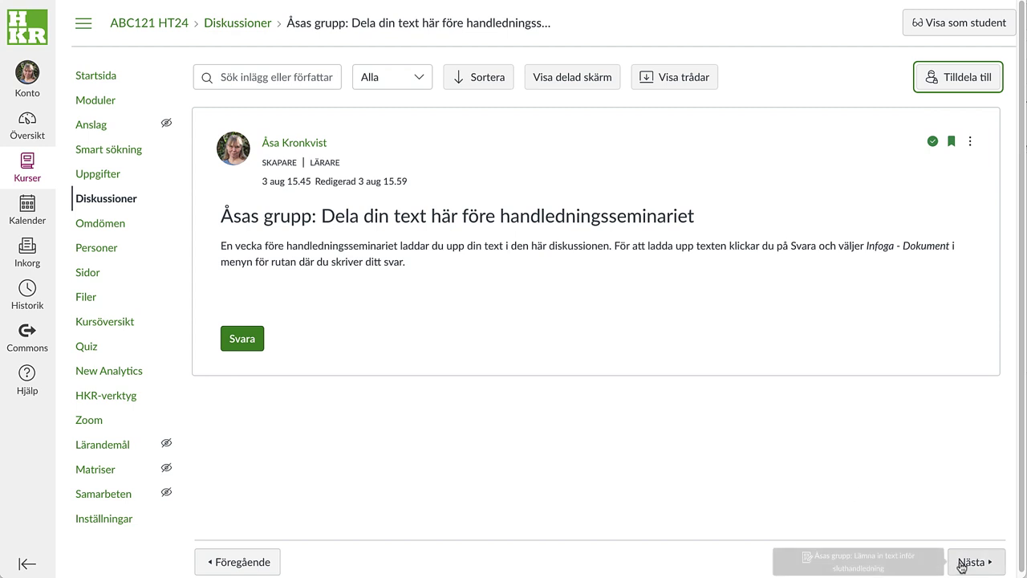
Step: Set the due date of the following assignment, for submitting text before final supervision, to 15 nov 2024 and save
left_click(963, 565)
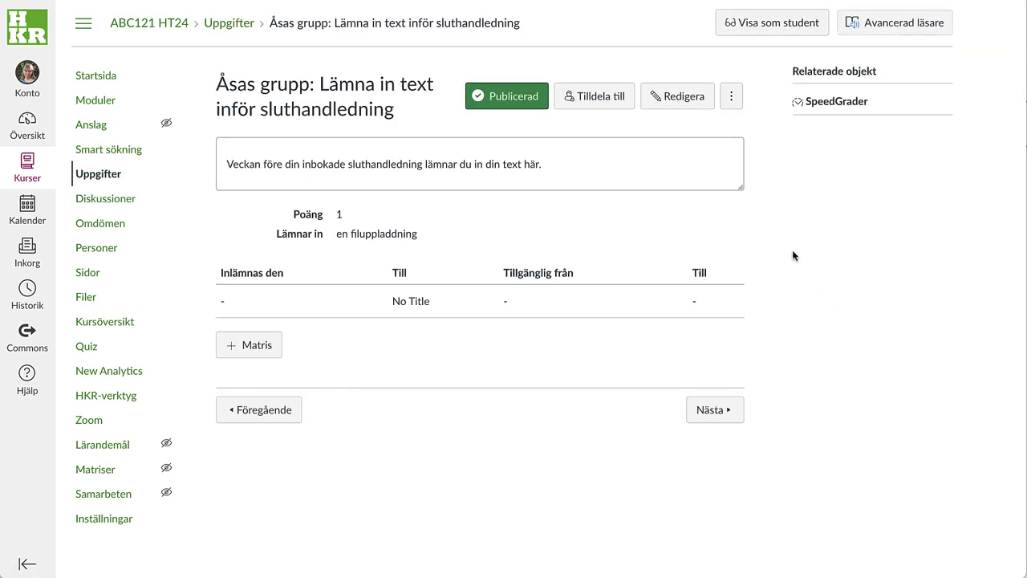
left_click(598, 108)
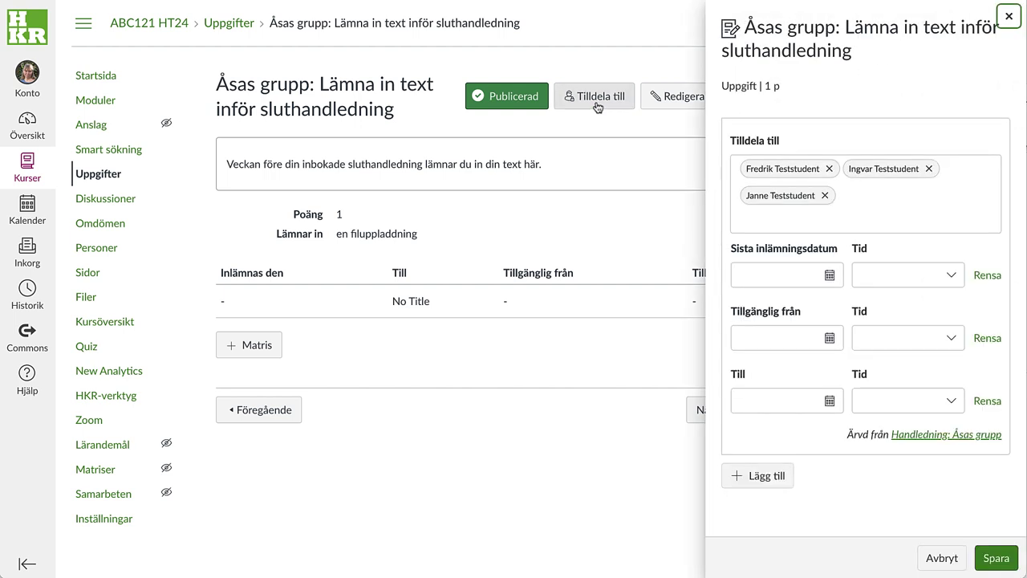
left_click(828, 275)
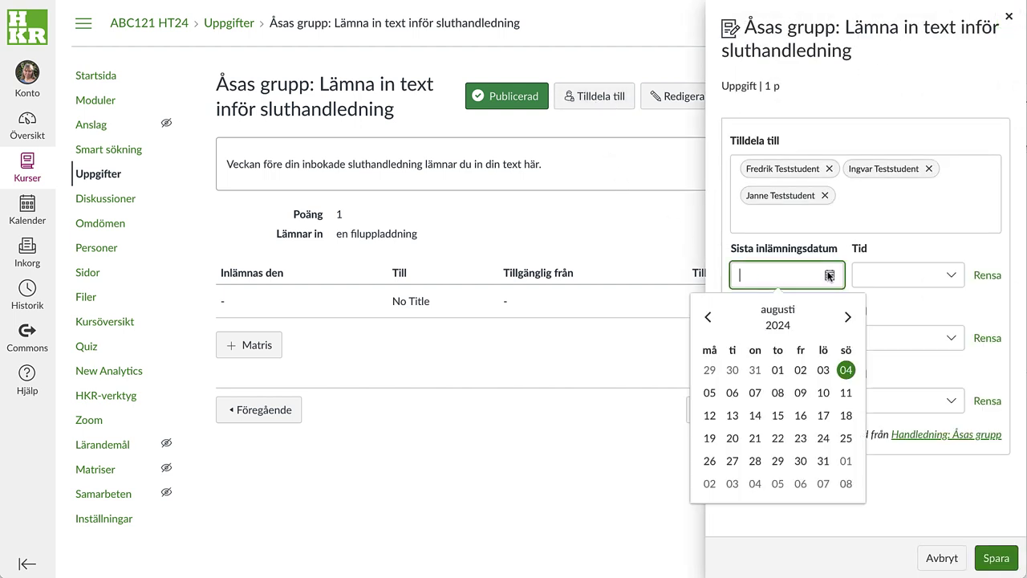
left_click(847, 317)
left_click(848, 317)
left_click(848, 317)
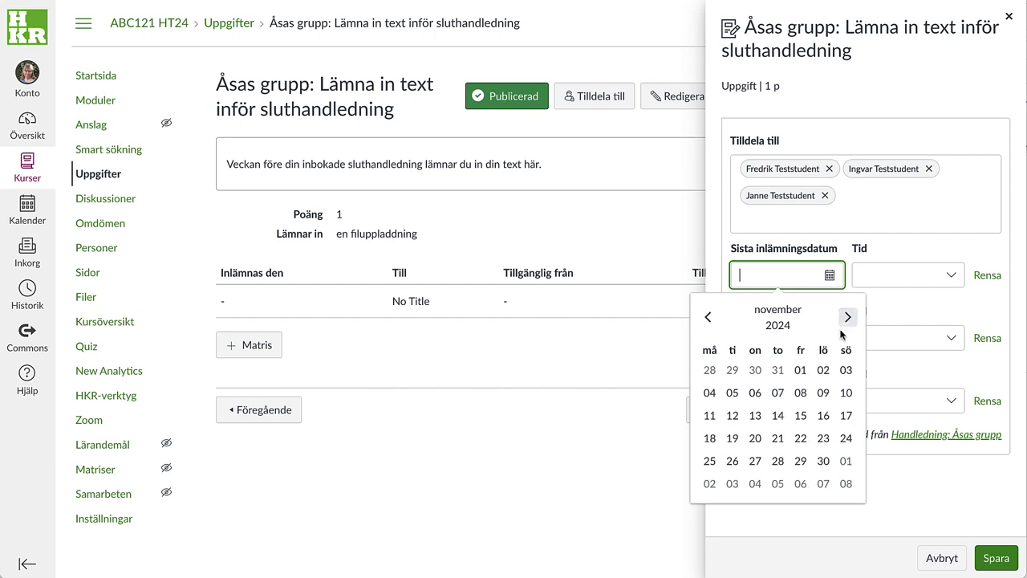
left_click(800, 415)
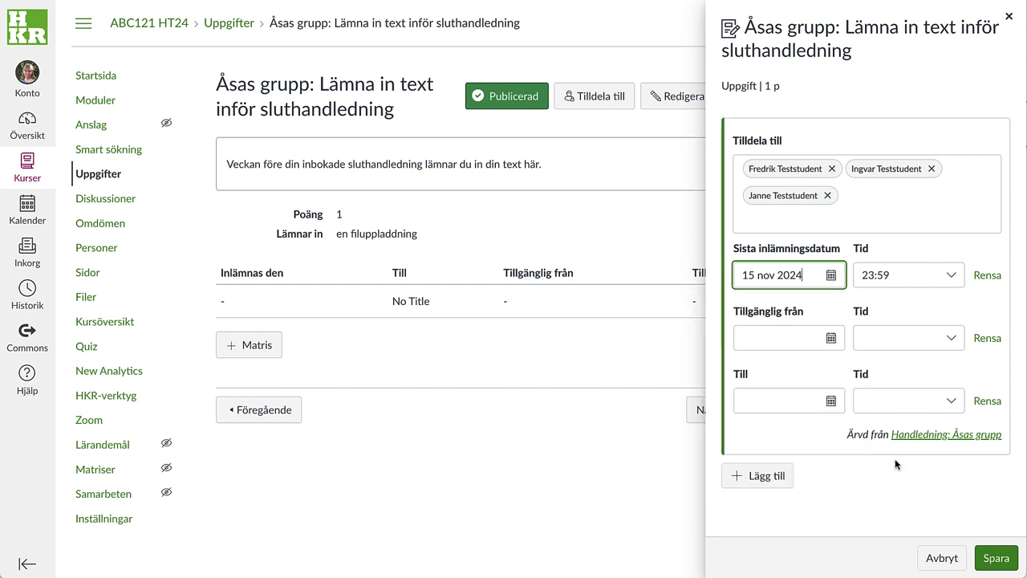
left_click(997, 560)
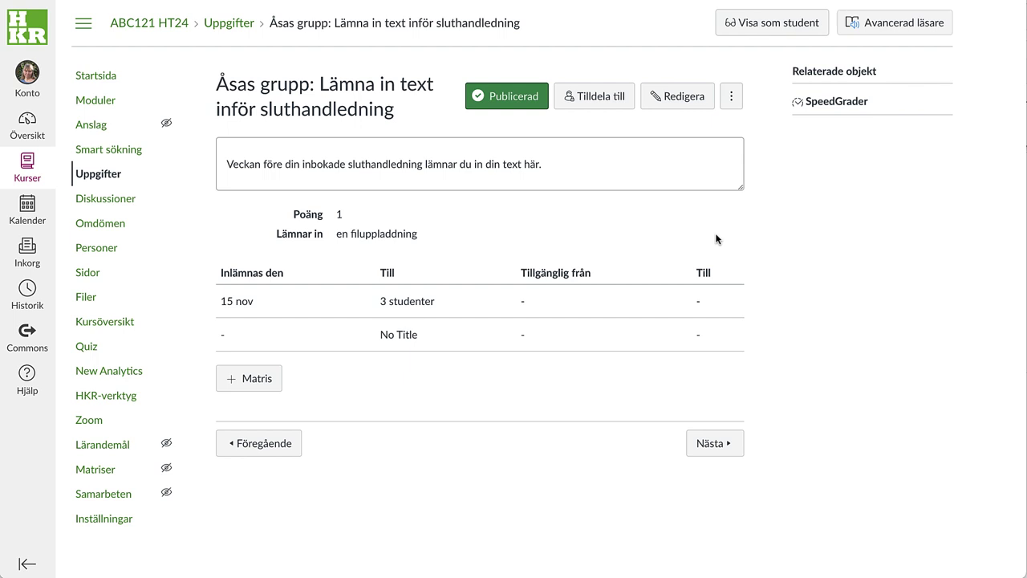
Step: Open the Hjälp med skrivandet page that follows the assignment and check who it is assigned to
left_click(727, 451)
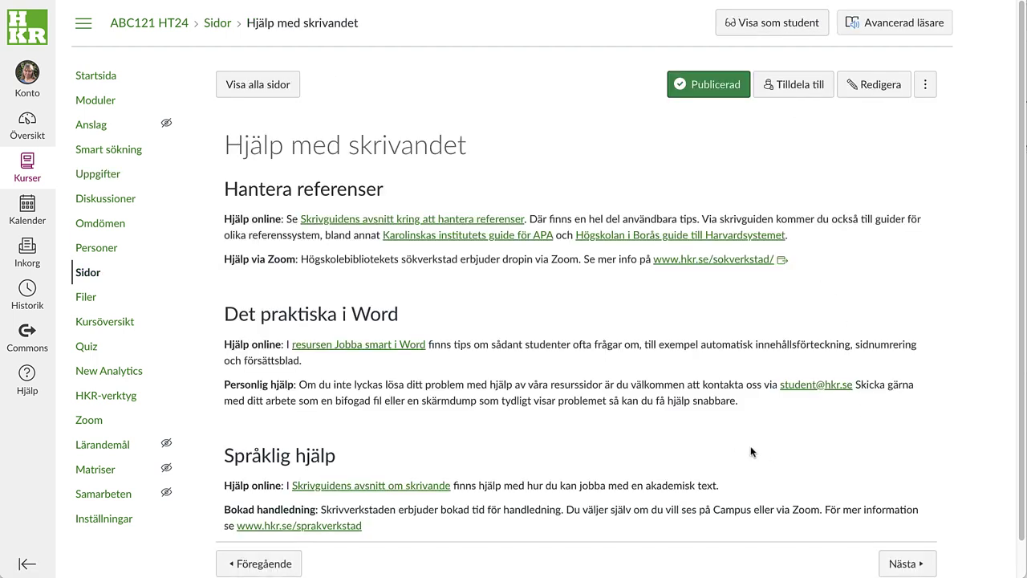
left_click(790, 88)
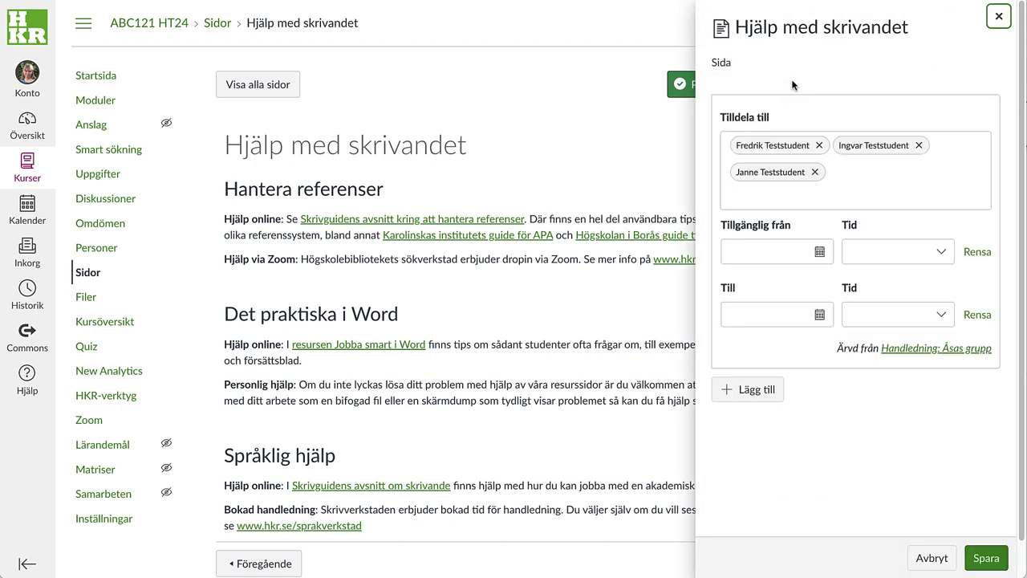
left_click(998, 16)
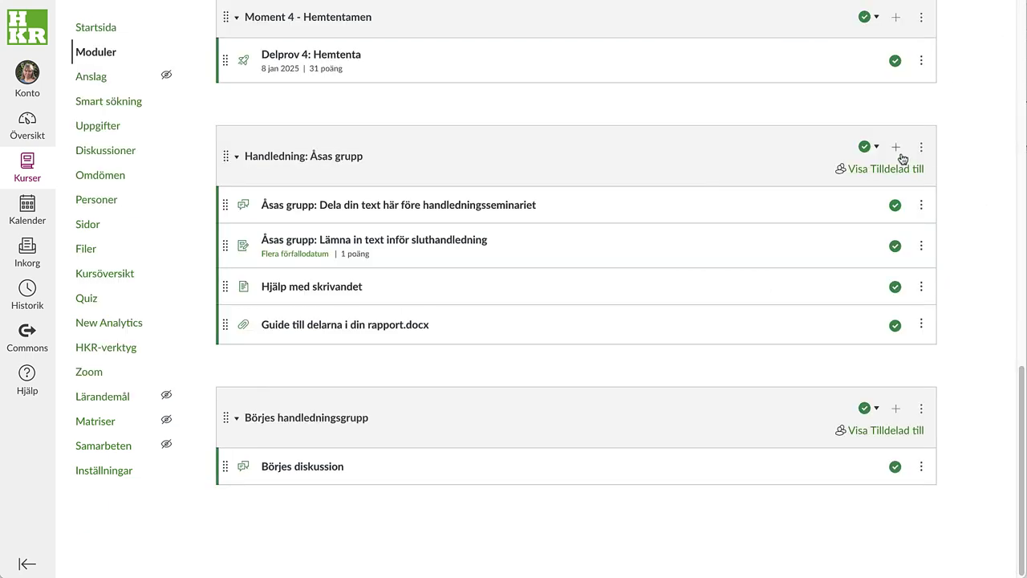
Step: View the options for adding content to the Handledning module, and review which students the module is assigned to
left_click(899, 153)
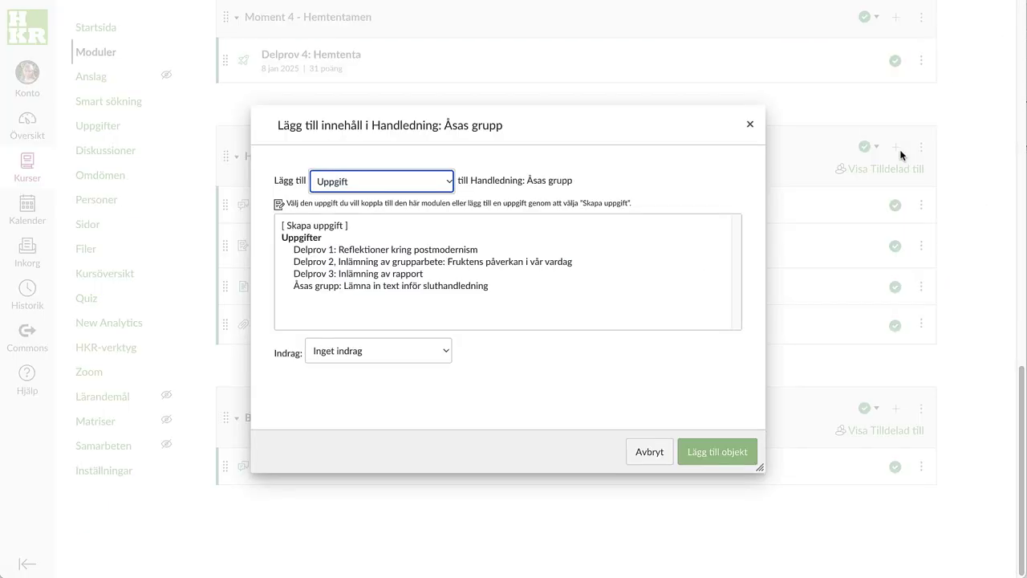
left_click(650, 452)
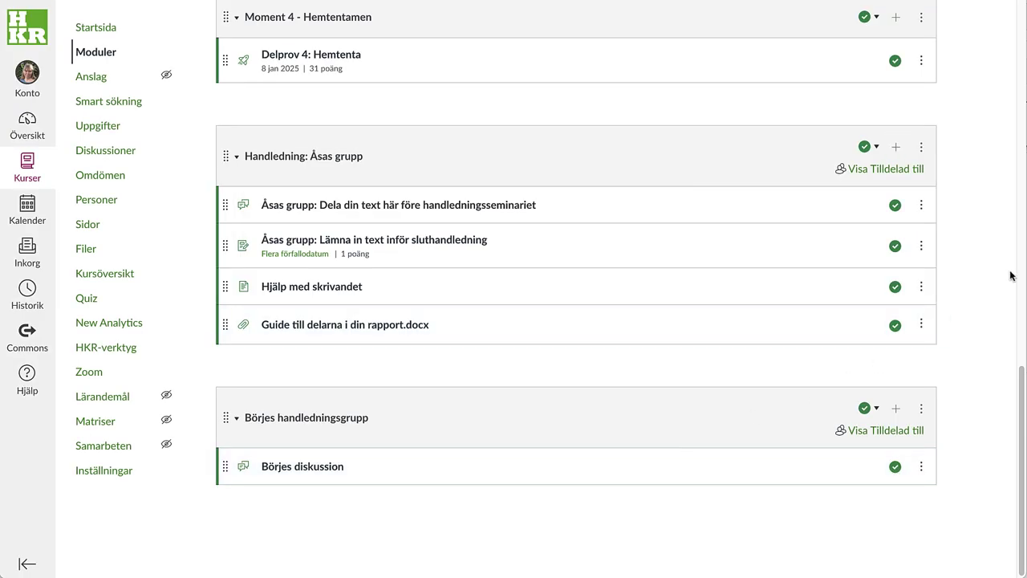
left_click(874, 175)
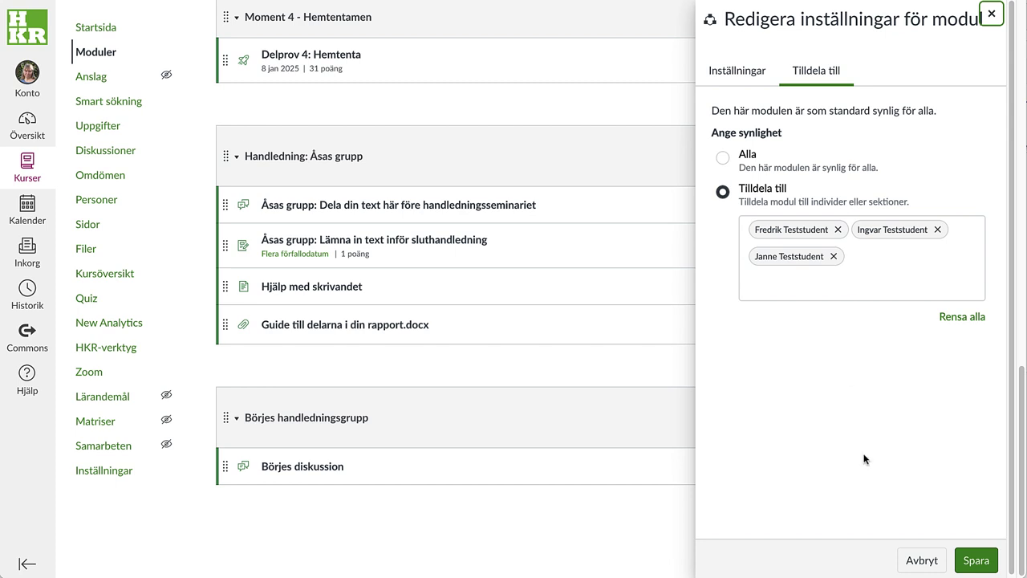
left_click(922, 560)
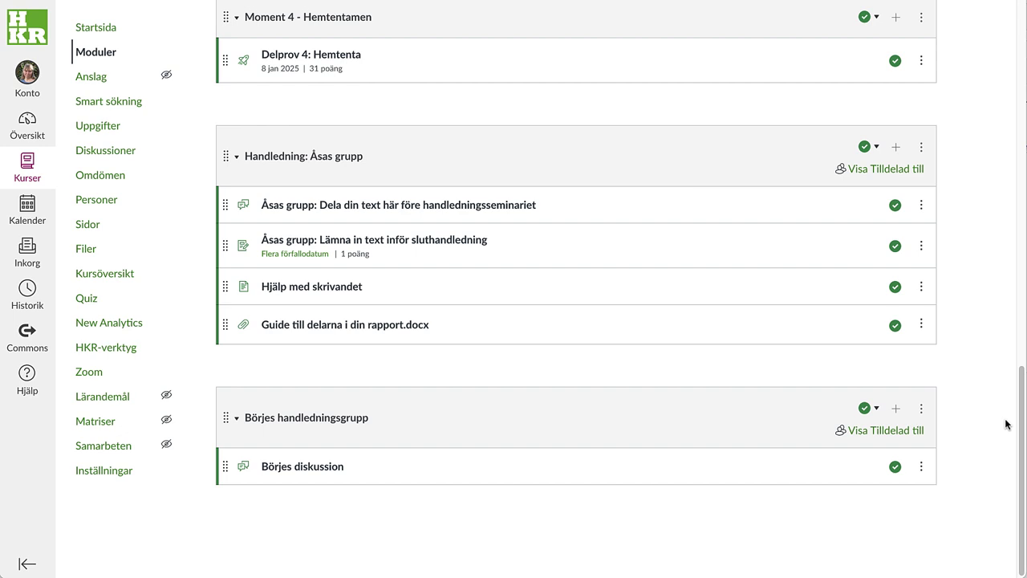
Step: Add the existing page Hjälp med skrivandet to the last supervision group module in the course
left_click(896, 408)
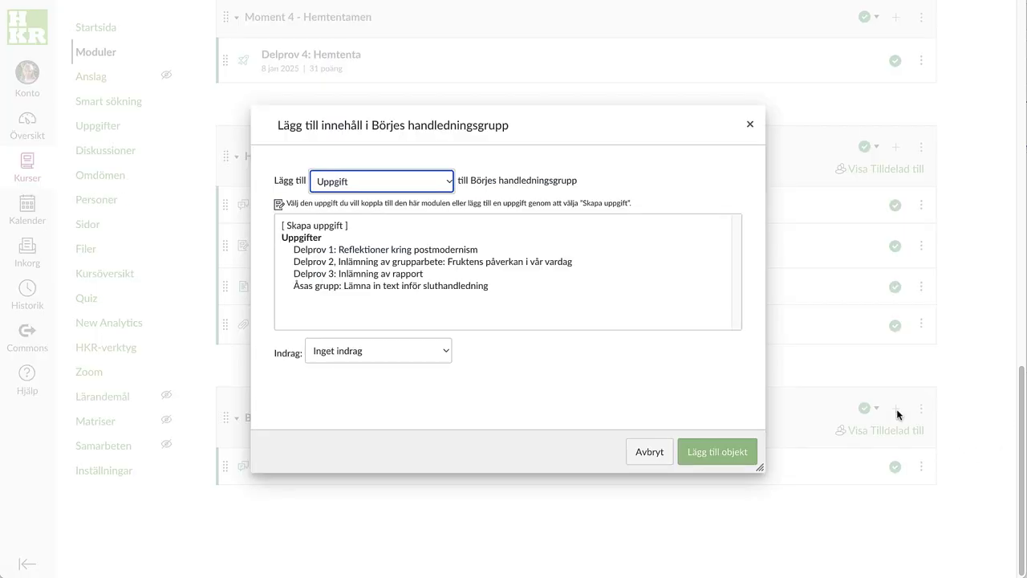
left_click(427, 178)
left_click(302, 321)
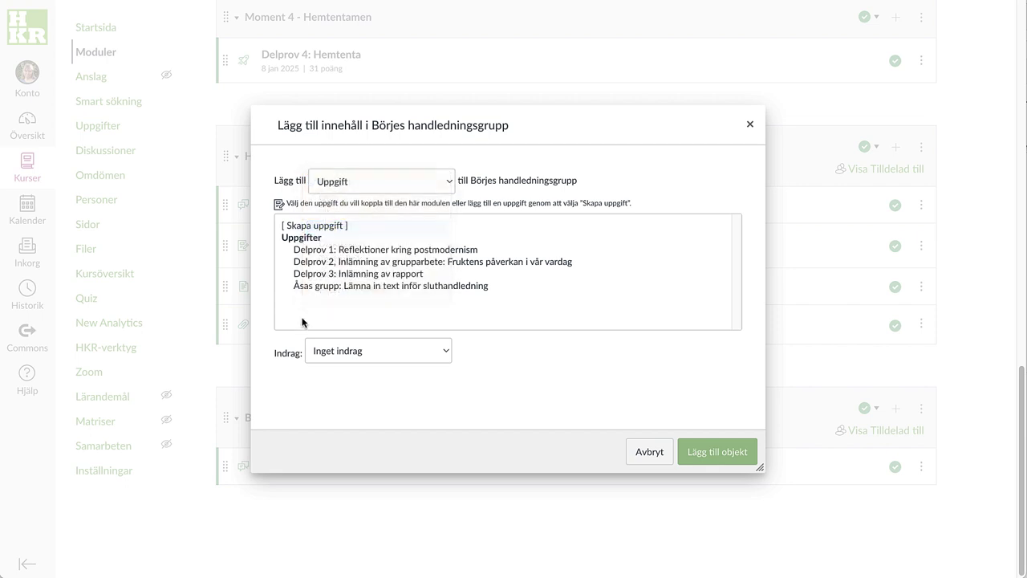
left_click(318, 262)
left_click(722, 454)
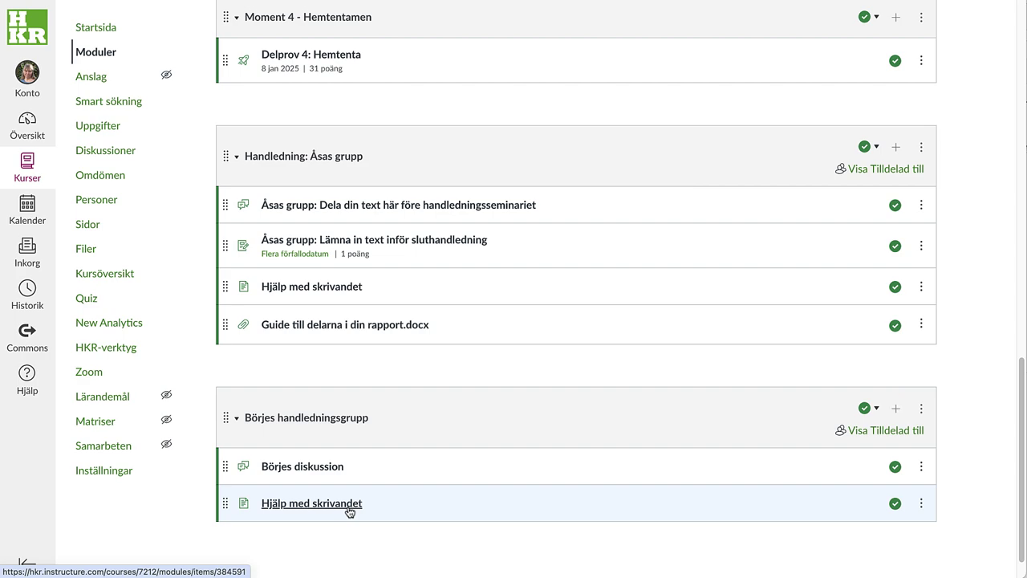
Step: Open Hjälp med skrivandet from the last module and review the assignees it inherits from both supervision modules
left_click(350, 504)
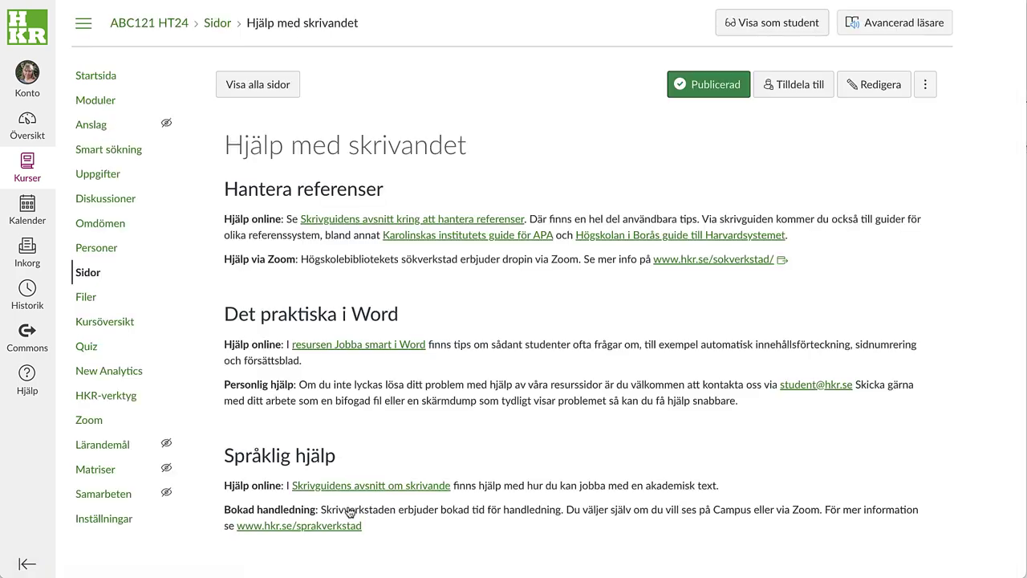
left_click(787, 88)
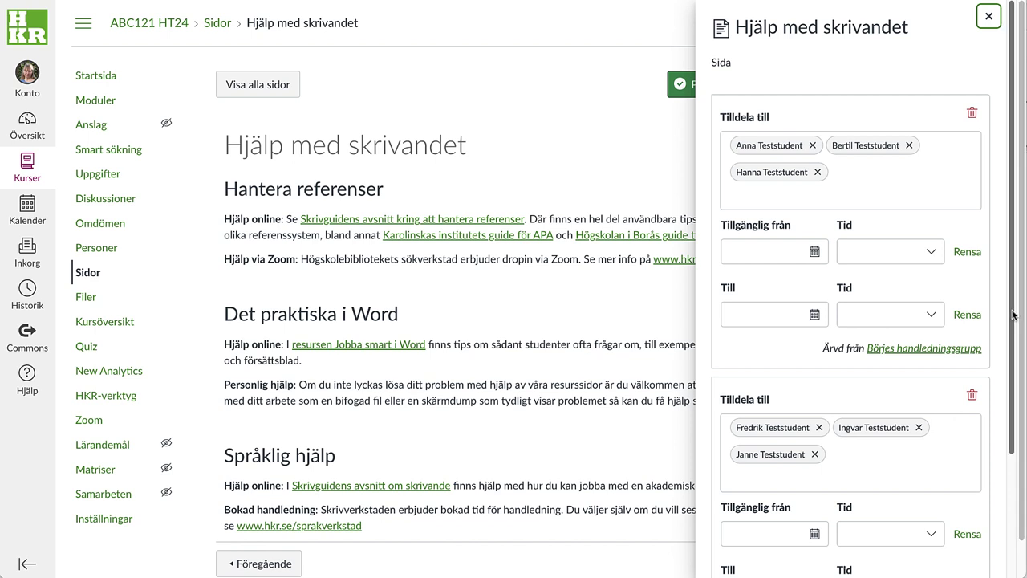
left_click_drag(1013, 315, 1000, 457)
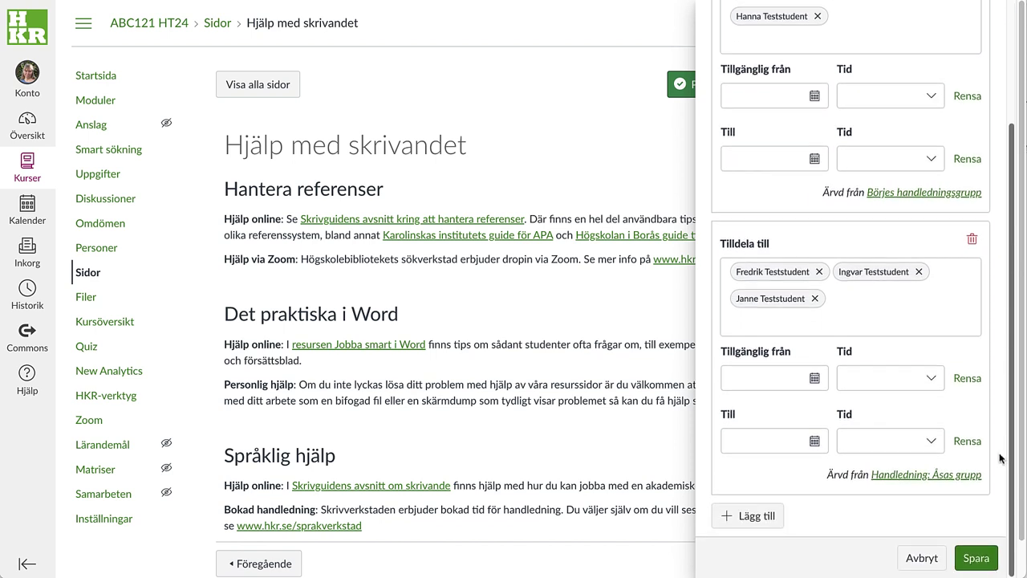
left_click(921, 559)
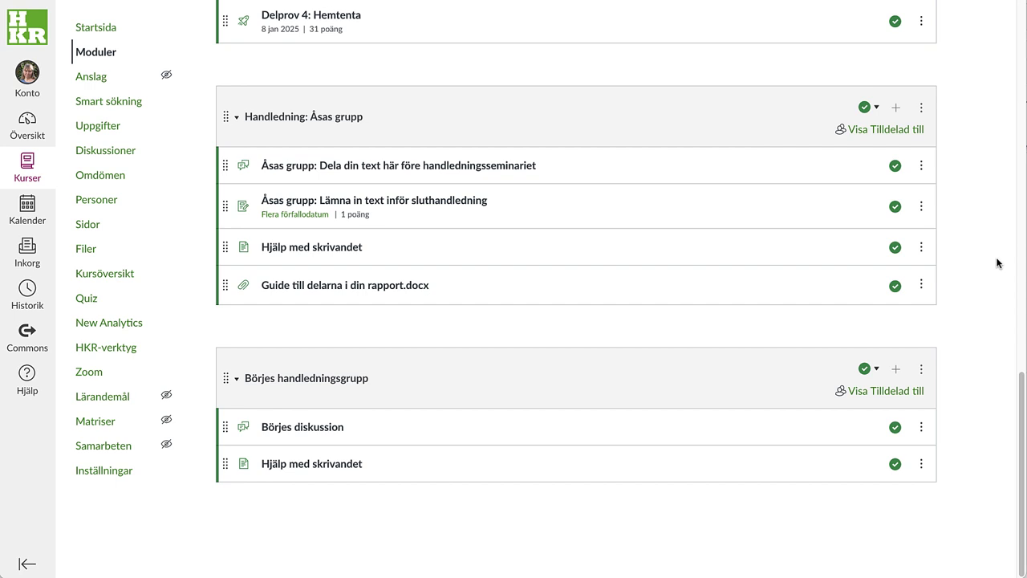
scroll(998, 263, "up", 8)
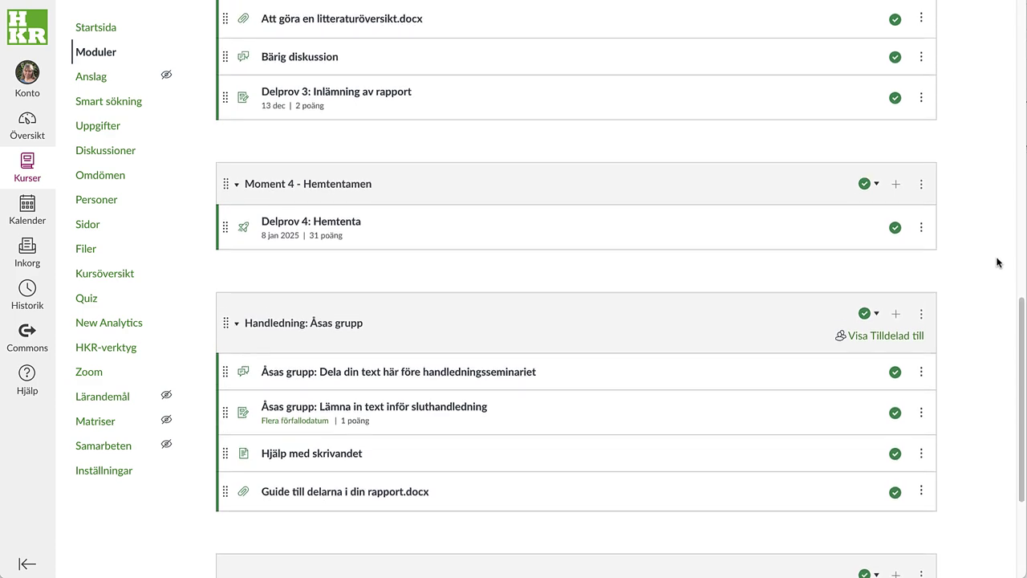
scroll(998, 263, "up", 6)
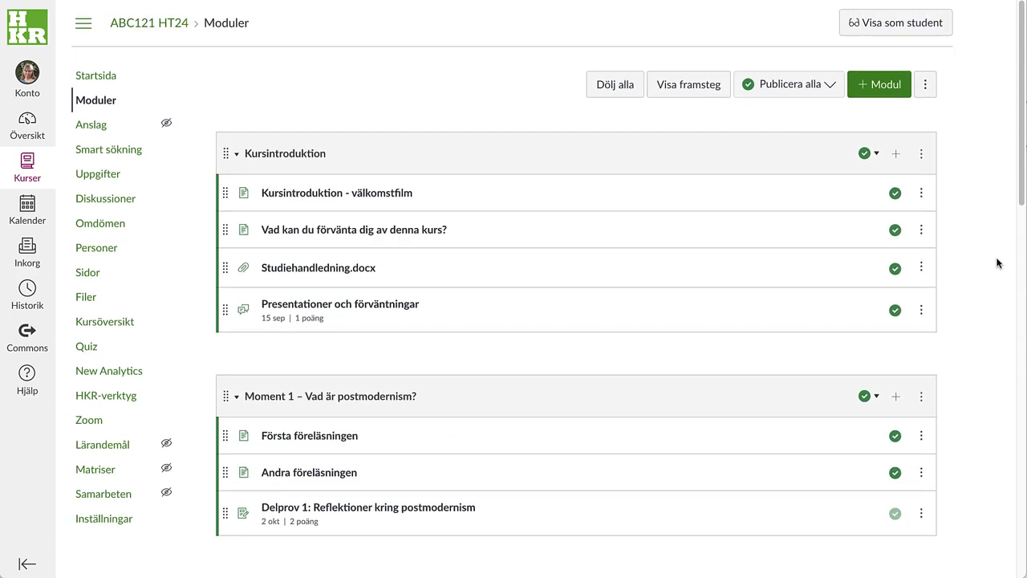